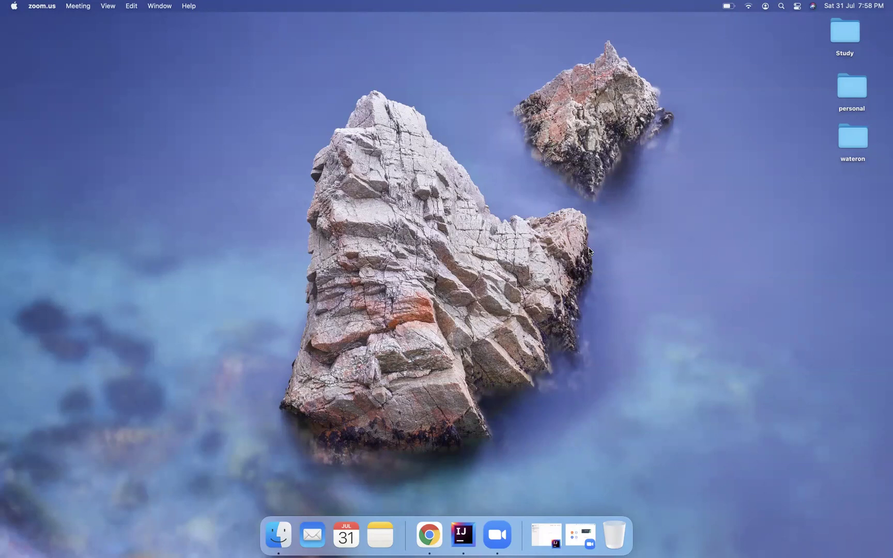
Step: Start a new Maven project in IntelliJ IDEA with project SDK 1.8 and creation from an archetype enabled
{"action": "left_click", "coordinate": [464, 539]}
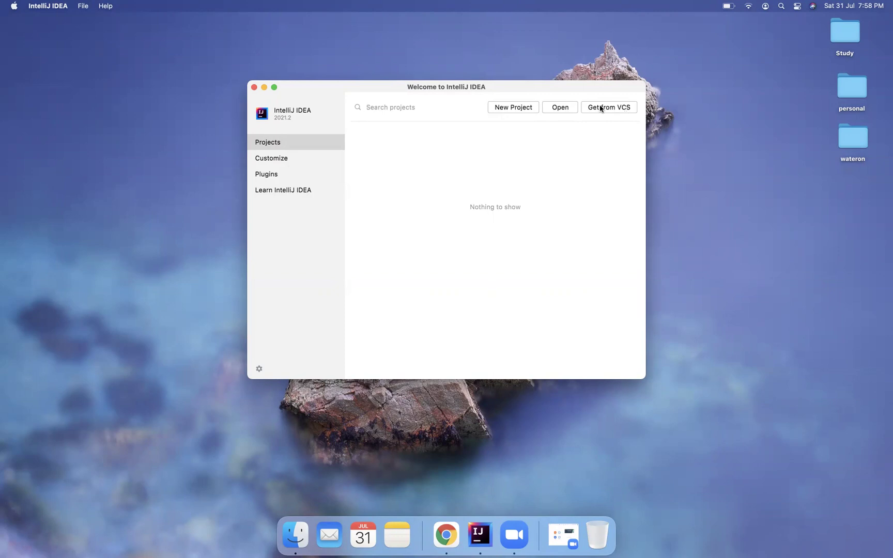
{"action": "left_click", "coordinate": [504, 109]}
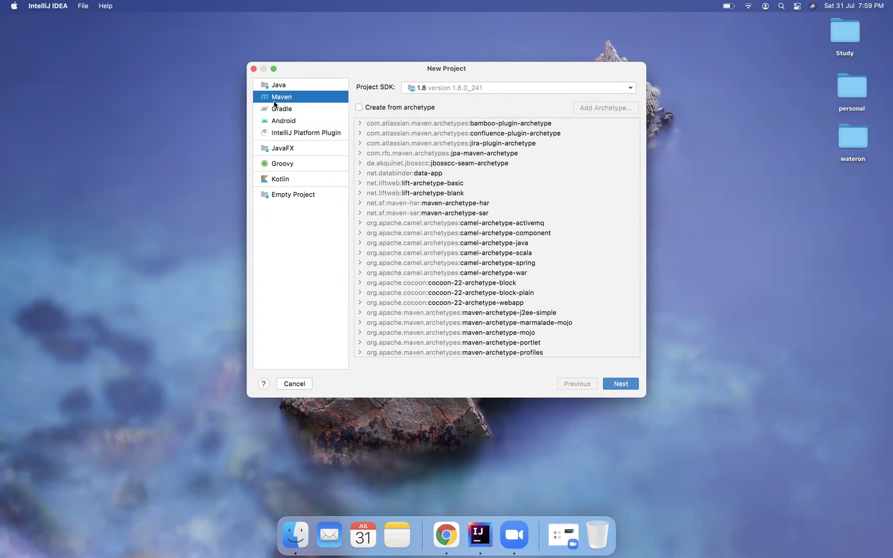
{"action": "left_click", "coordinate": [359, 108]}
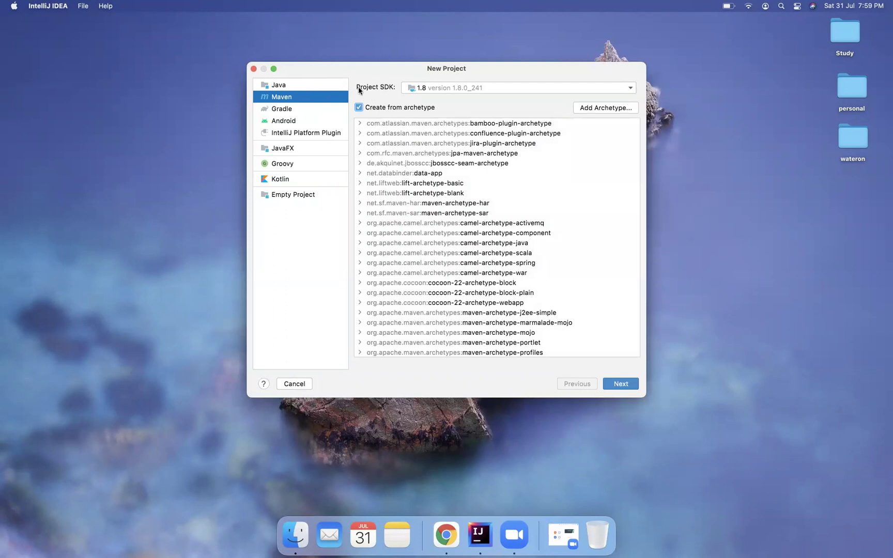
{"action": "left_click", "coordinate": [431, 89]}
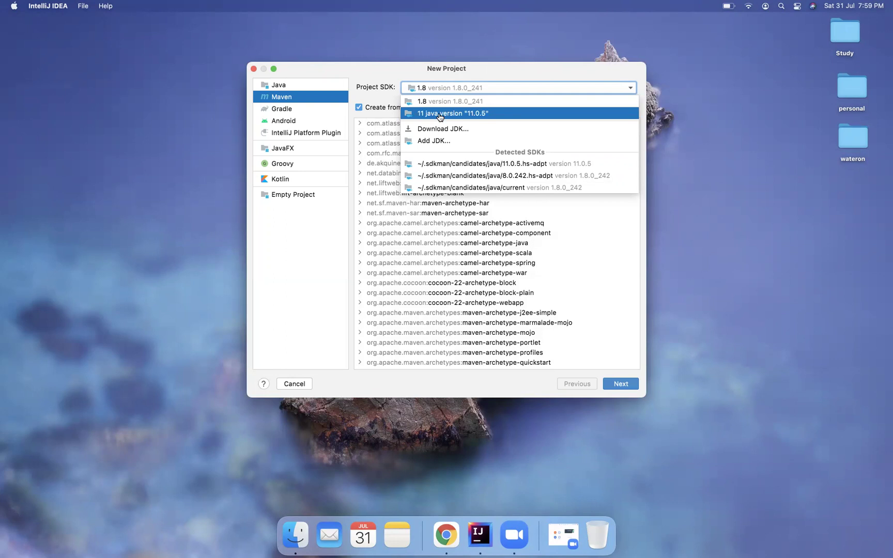
{"action": "left_click", "coordinate": [470, 103]}
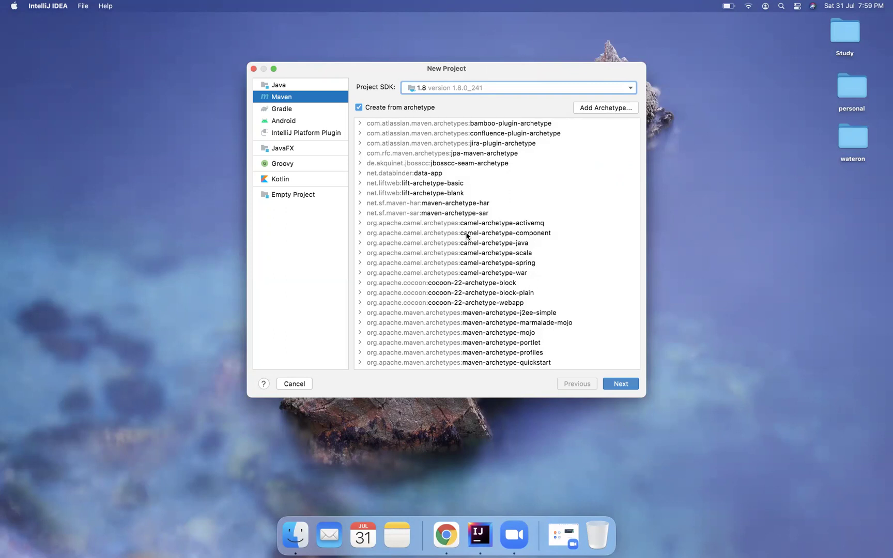
Step: Choose the org.apache.maven.archetypes:maven-archetype-quickstart archetype and proceed to the project naming page
{"action": "scroll", "coordinate": [466, 236], "scroll_direction": "down", "scroll_amount": 3}
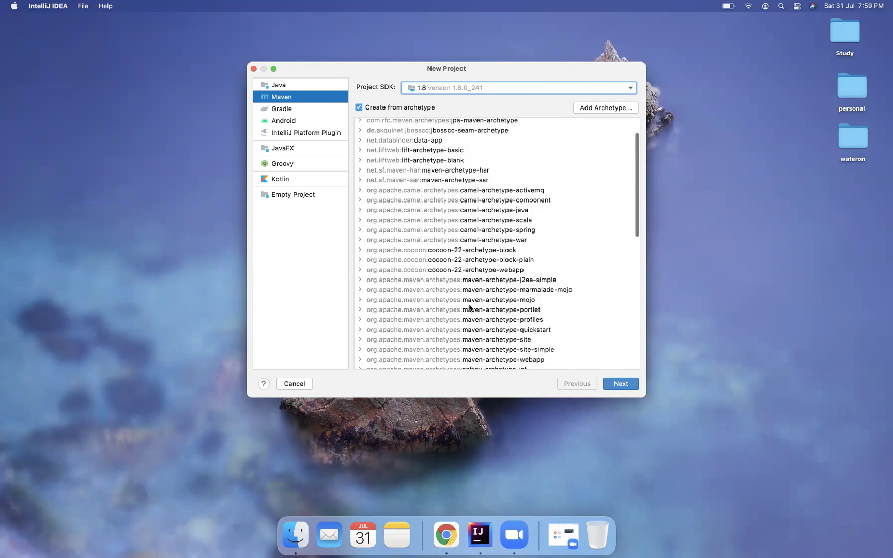
{"action": "left_click", "coordinate": [491, 331]}
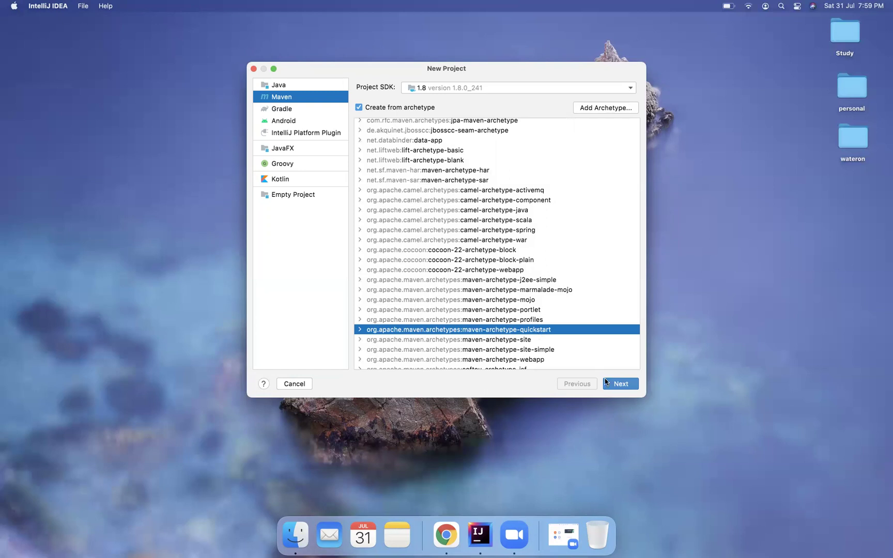
{"action": "left_click", "coordinate": [617, 385]}
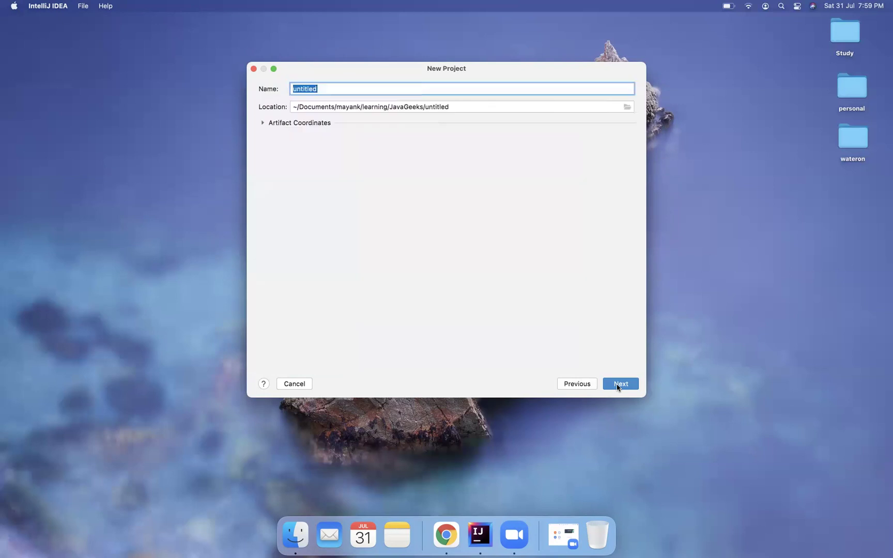
Step: Name the project Hello-World-Geek and set its GroupId to com.javageek in the artifact coordinates
{"action": "key", "text": "BackSpace"}
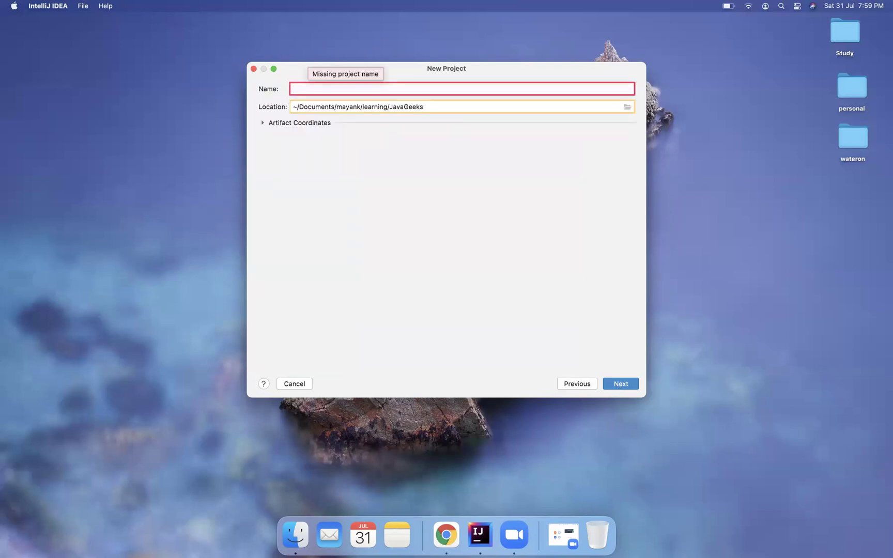
{"action": "type", "text": "Hello"}
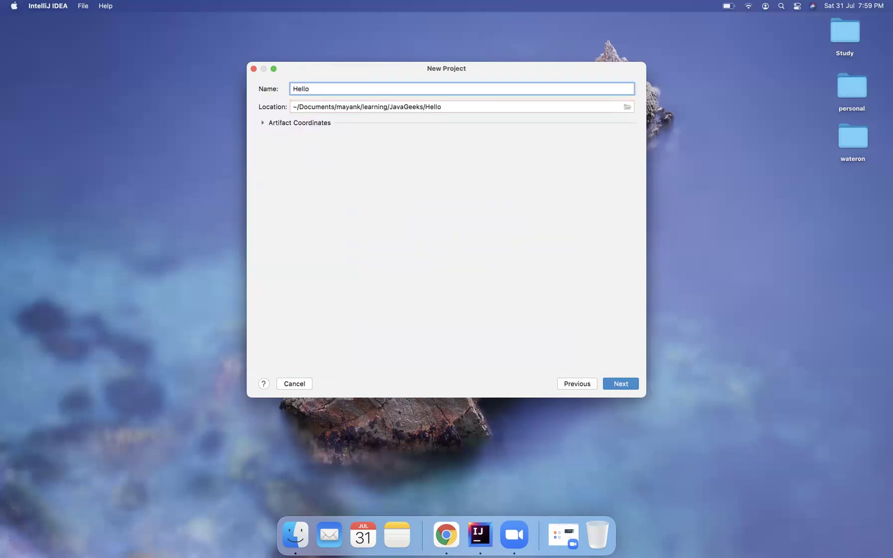
{"action": "type", "text": "-World-Geek"}
{"action": "left_click", "coordinate": [262, 124]}
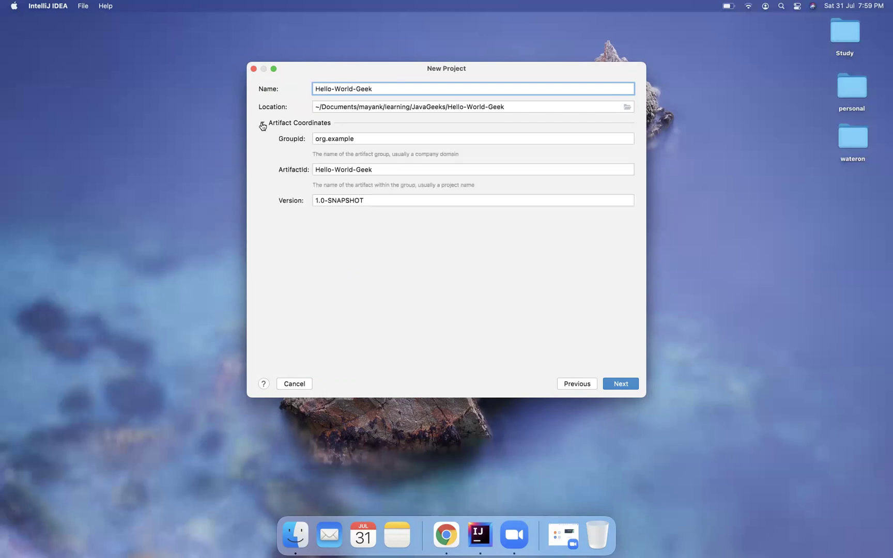
{"action": "left_click_drag", "start_coordinate": [359, 140], "coordinate": [288, 142]}
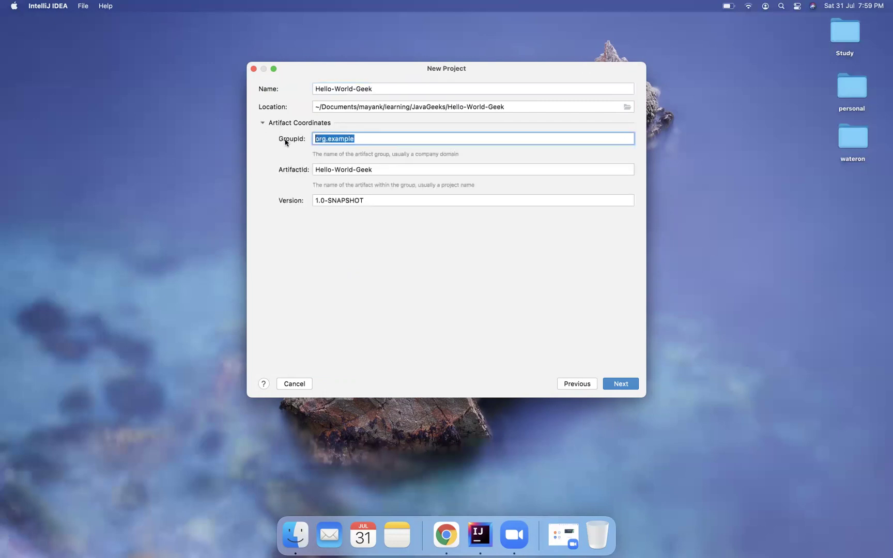
{"action": "key", "text": "BackSpace"}
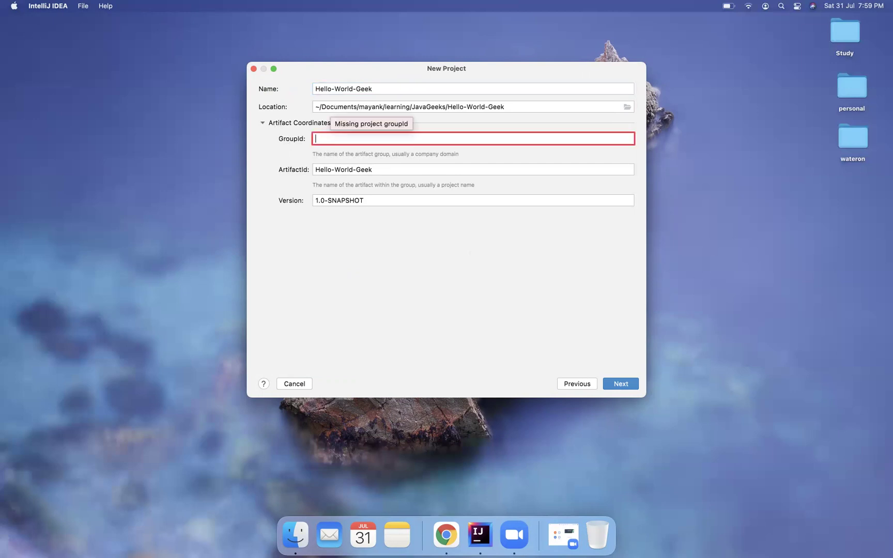
{"action": "type", "text": "com.javageek"}
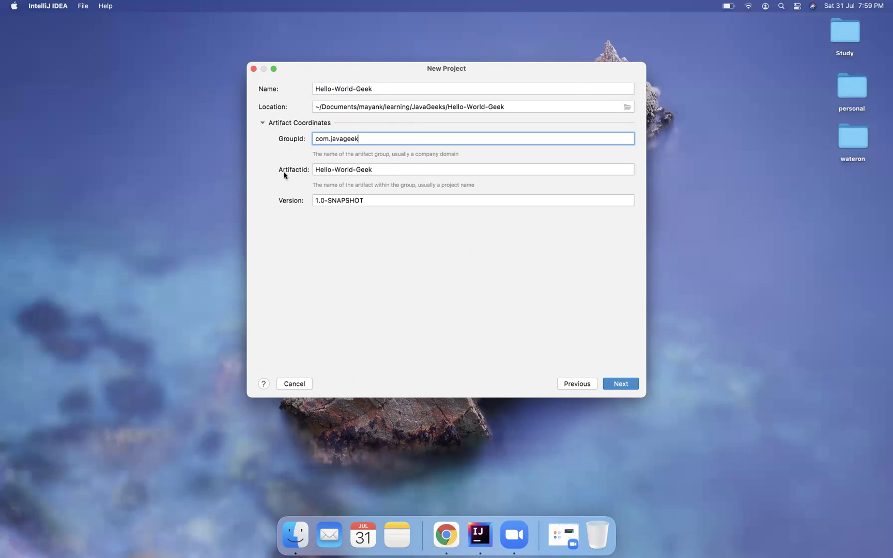
Step: Set the project version to 1.0 and proceed to the Maven settings page
{"action": "left_click", "coordinate": [365, 200]}
{"action": "key", "text": "BackSpace"}
{"action": "key", "text": "BackSpace"}
{"action": "key", "text": "BackSpace"}
{"action": "key", "text": "BackSpace"}
{"action": "key", "text": "BackSpace"}
{"action": "key", "text": "BackSpace"}
{"action": "key", "text": "BackSpace"}
{"action": "key", "text": "BackSpace"}
{"action": "key", "text": "BackSpace"}
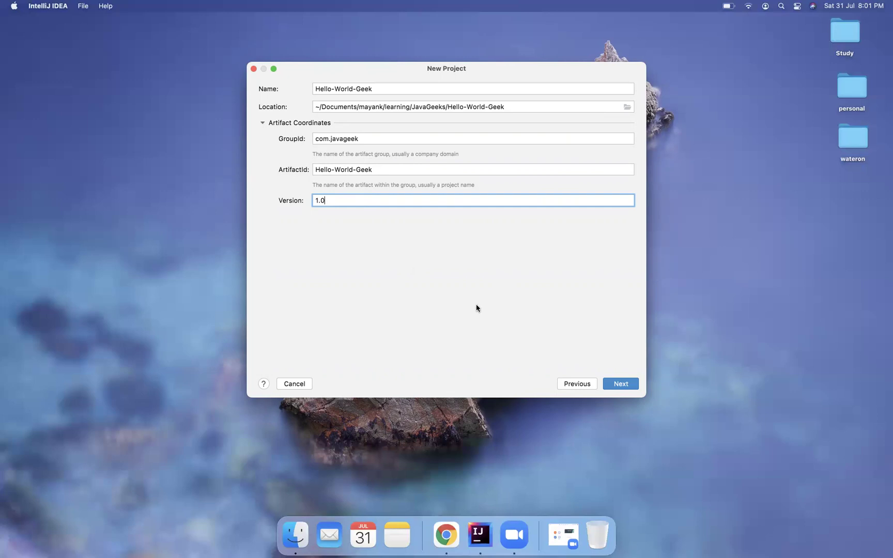
{"action": "left_click", "coordinate": [620, 386]}
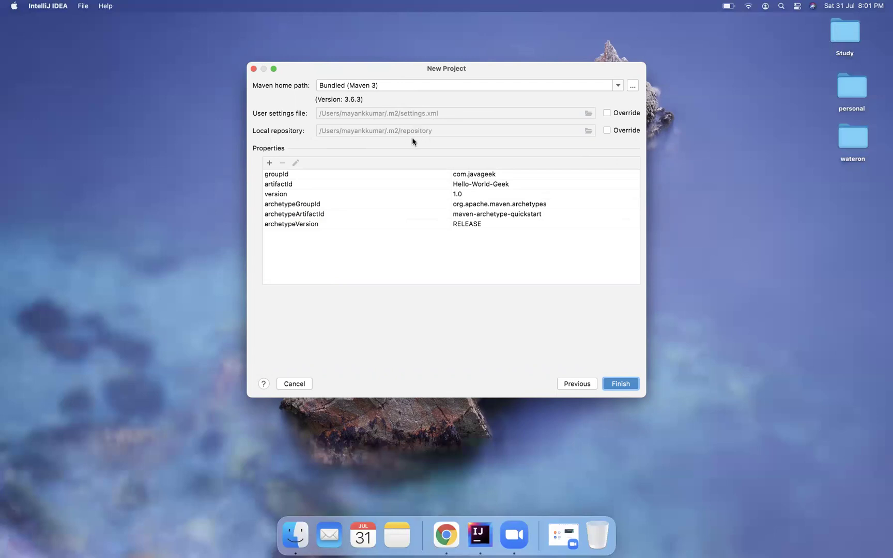
{"action": "left_click", "coordinate": [607, 113]}
{"action": "left_click", "coordinate": [587, 113]}
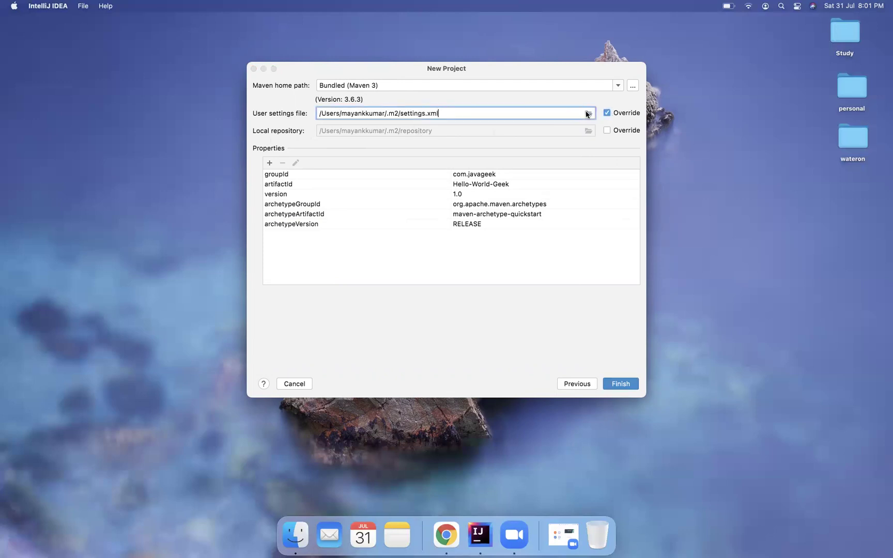
{"action": "left_click", "coordinate": [587, 114]}
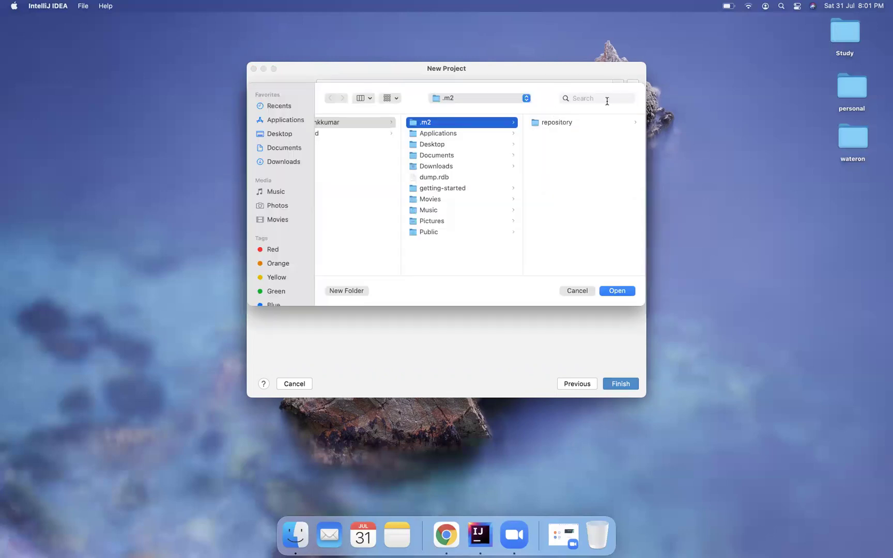
{"action": "left_click", "coordinate": [588, 289]}
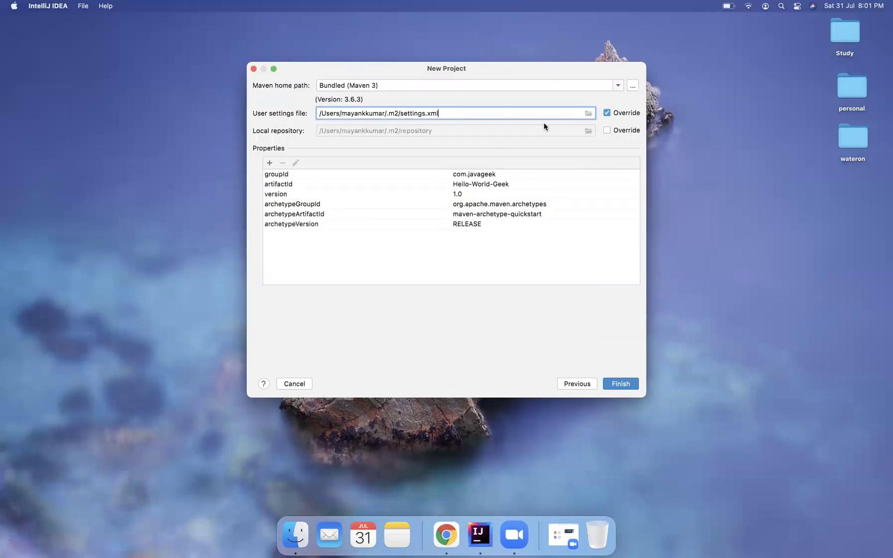
{"action": "left_click", "coordinate": [607, 113]}
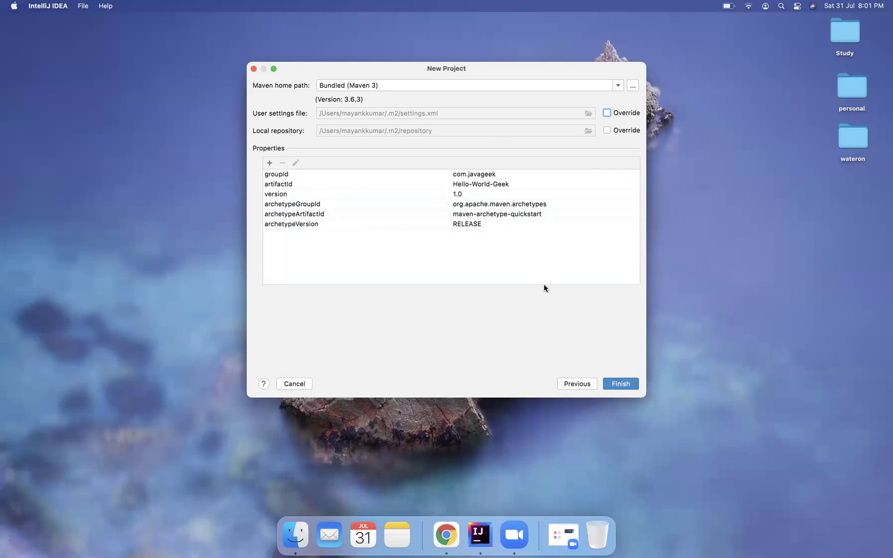
Step: Finish creating the project, dismiss the shared indexes notification and check the Maven generation output
{"action": "left_click", "coordinate": [622, 384]}
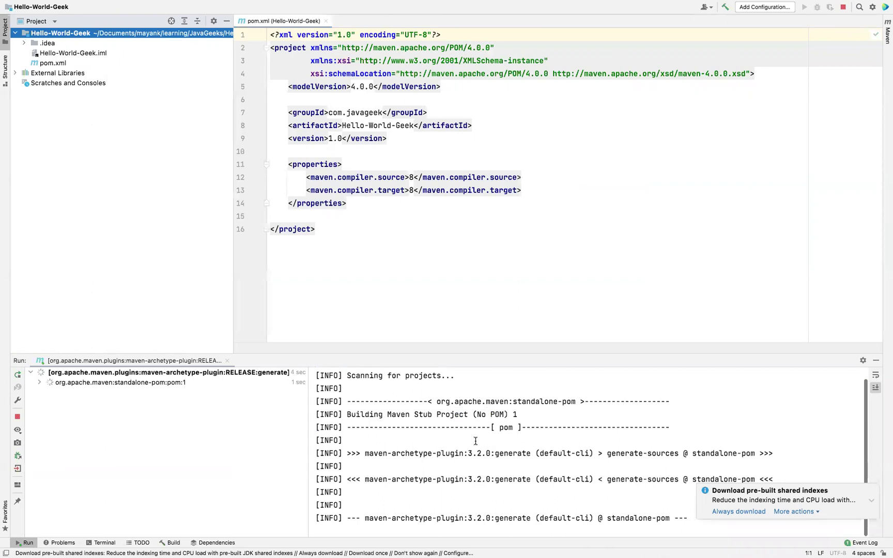
{"action": "left_click", "coordinate": [870, 491]}
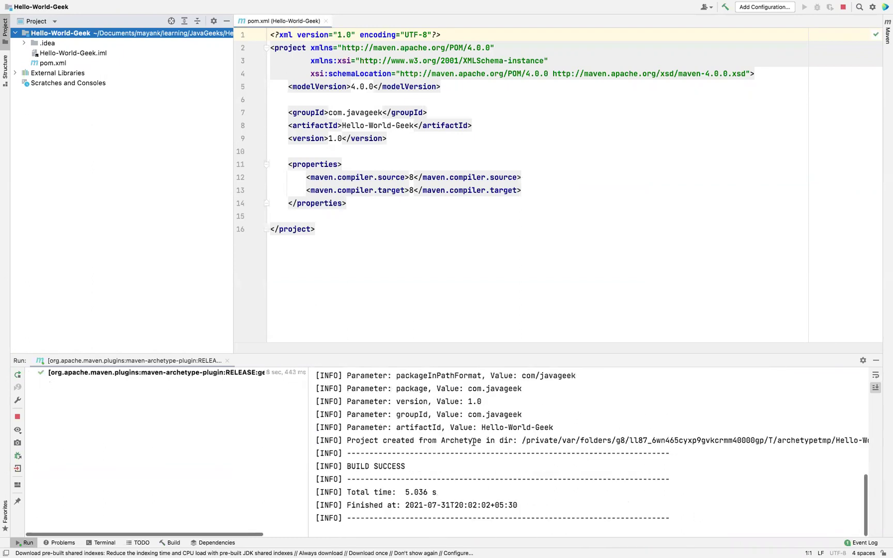
{"action": "scroll", "coordinate": [472, 460], "scroll_direction": "up", "scroll_amount": 3}
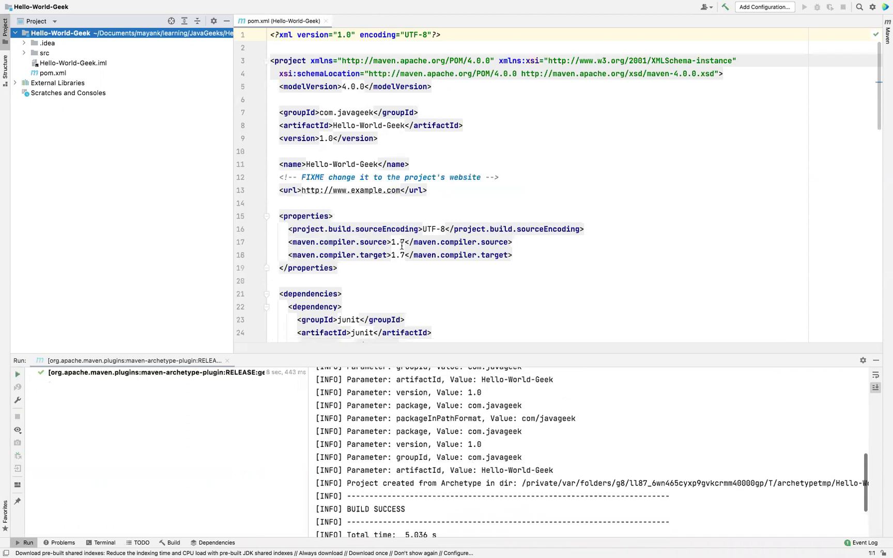
Step: Skim the coordinates and properties in the generated pom.xml and hide the Run output to enlarge the editor
{"action": "scroll", "coordinate": [401, 246], "scroll_direction": "down", "scroll_amount": 2}
{"action": "scroll", "coordinate": [401, 246], "scroll_direction": "up", "scroll_amount": 2}
{"action": "scroll", "coordinate": [378, 199], "scroll_direction": "down", "scroll_amount": 5}
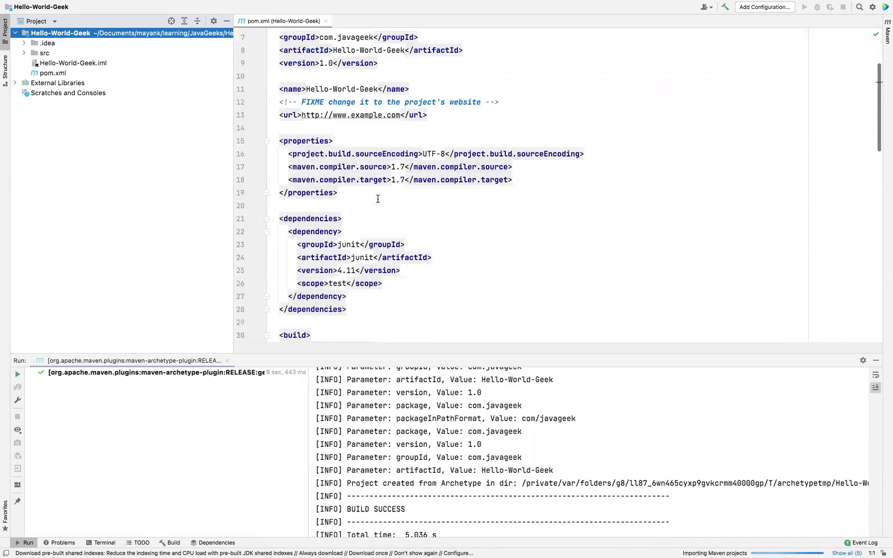
{"action": "scroll", "coordinate": [378, 199], "scroll_direction": "up", "scroll_amount": 5}
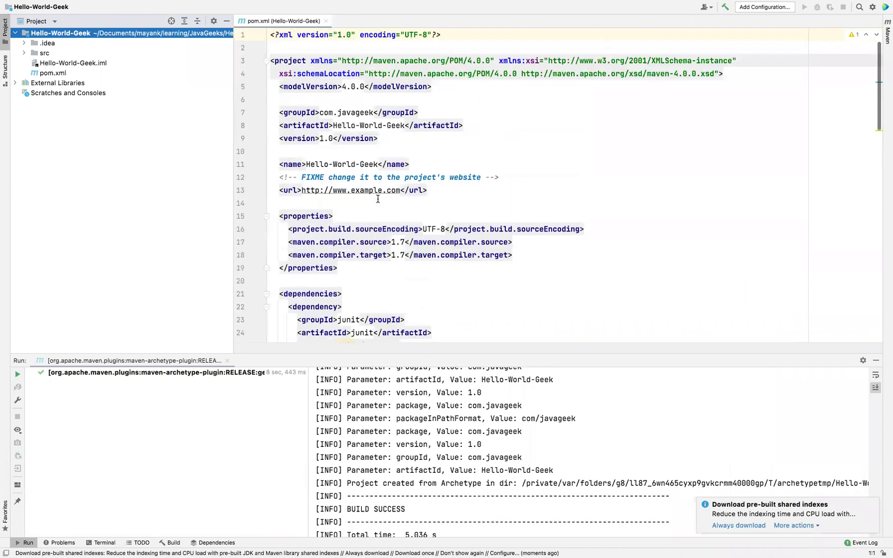
{"action": "left_click", "coordinate": [386, 182]}
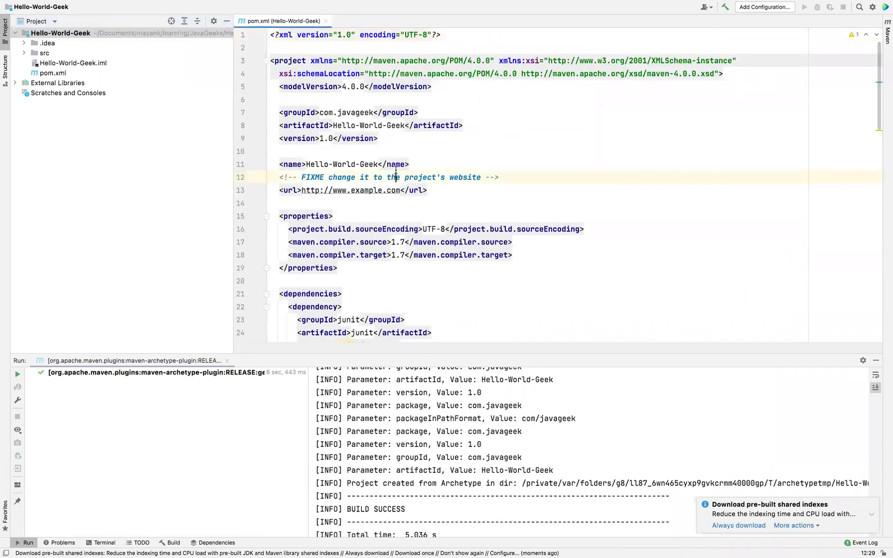
{"action": "scroll", "coordinate": [395, 197], "scroll_direction": "down", "scroll_amount": 2}
{"action": "scroll", "coordinate": [408, 232], "scroll_direction": "up", "scroll_amount": 2}
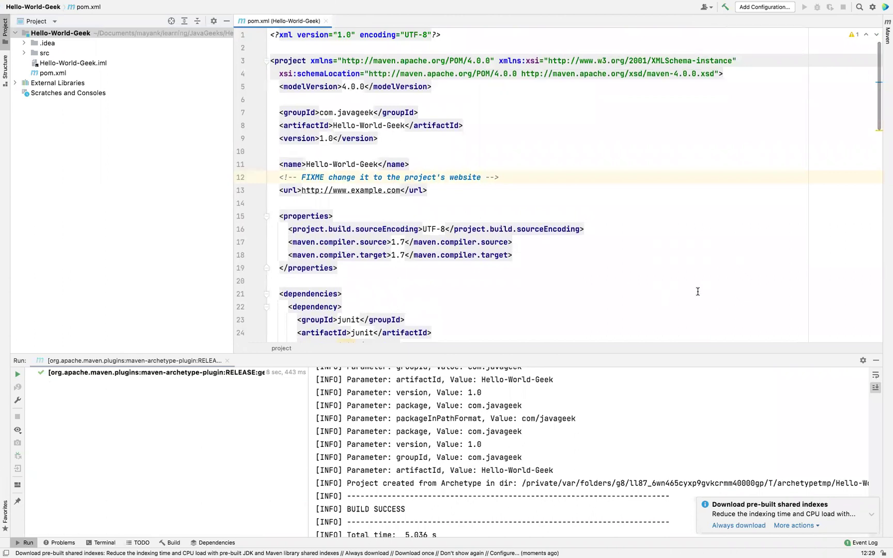
{"action": "left_click", "coordinate": [875, 360]}
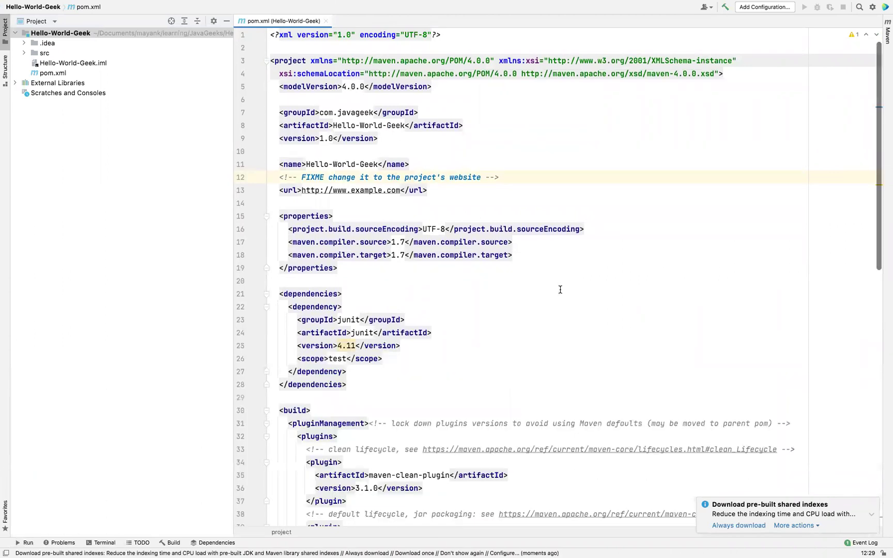
Step: Examine the project's groupId, the junit dependency and the build plugins declared in pom.xml
{"action": "left_click", "coordinate": [279, 113]}
{"action": "left_click", "coordinate": [320, 113], "text": "shift"}
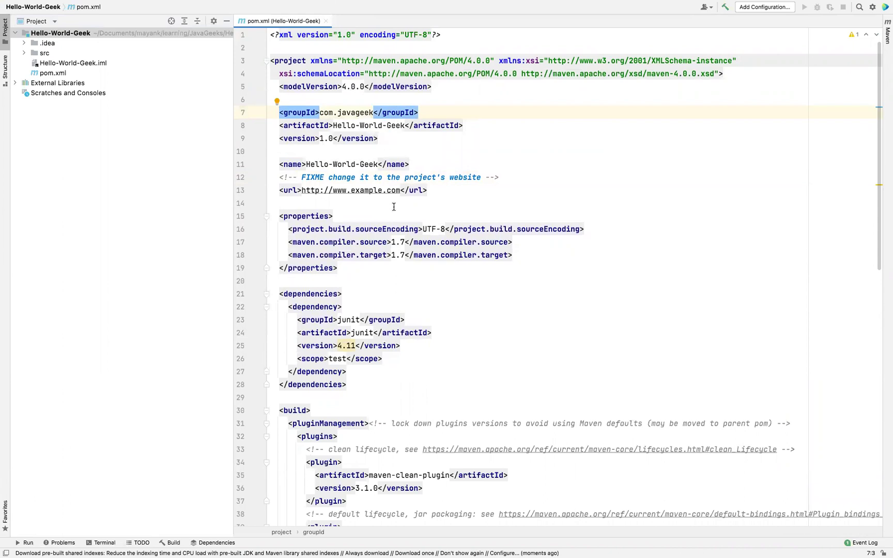
{"action": "scroll", "coordinate": [394, 207], "scroll_direction": "down", "scroll_amount": 3}
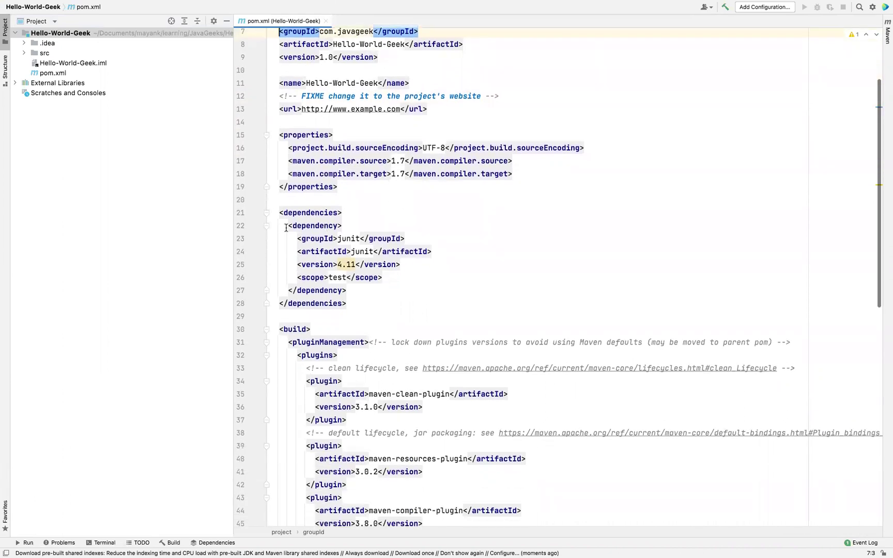
{"action": "left_click_drag", "start_coordinate": [283, 226], "coordinate": [355, 290]}
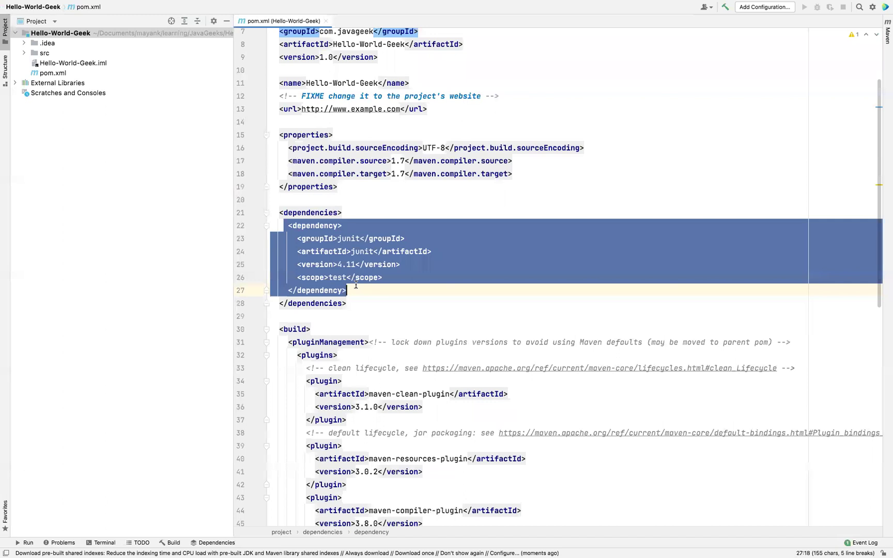
{"action": "left_click", "coordinate": [439, 323]}
{"action": "scroll", "coordinate": [438, 323], "scroll_direction": "down", "scroll_amount": 2}
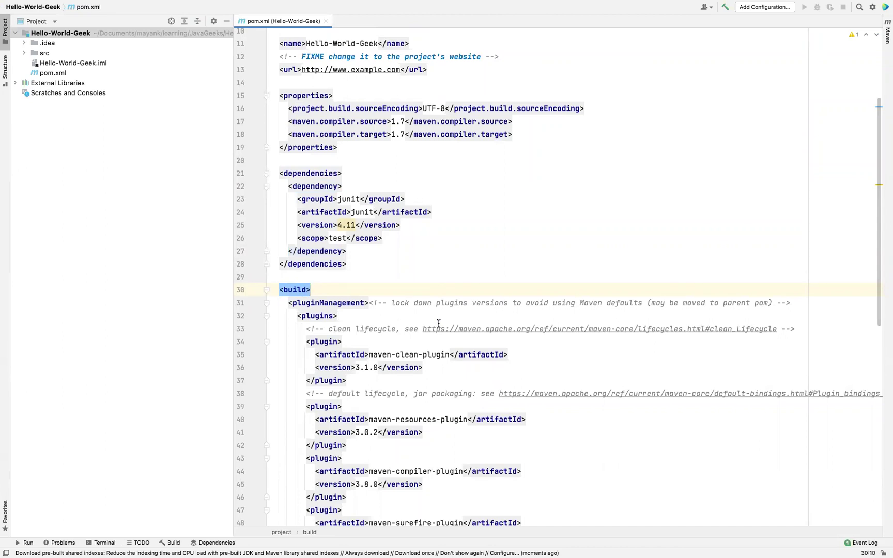
{"action": "scroll", "coordinate": [439, 324], "scroll_direction": "down", "scroll_amount": 5}
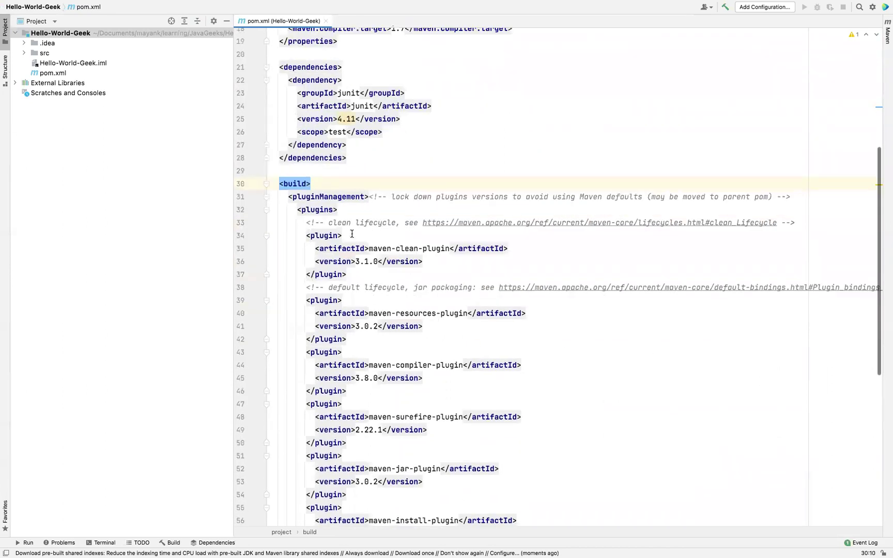
{"action": "scroll", "coordinate": [412, 341], "scroll_direction": "down", "scroll_amount": 7}
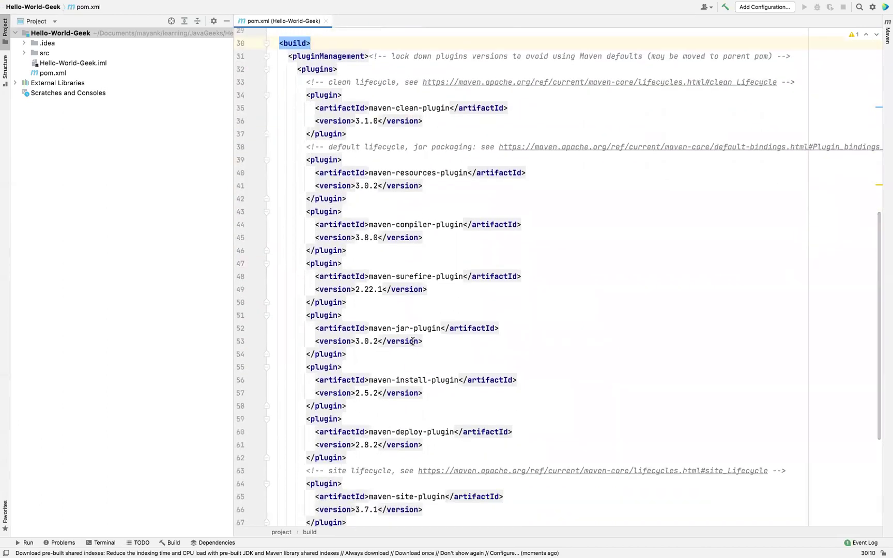
{"action": "scroll", "coordinate": [413, 341], "scroll_direction": "down", "scroll_amount": 3}
{"action": "scroll", "coordinate": [412, 341], "scroll_direction": "down", "scroll_amount": 1}
{"action": "scroll", "coordinate": [412, 341], "scroll_direction": "up", "scroll_amount": 11}
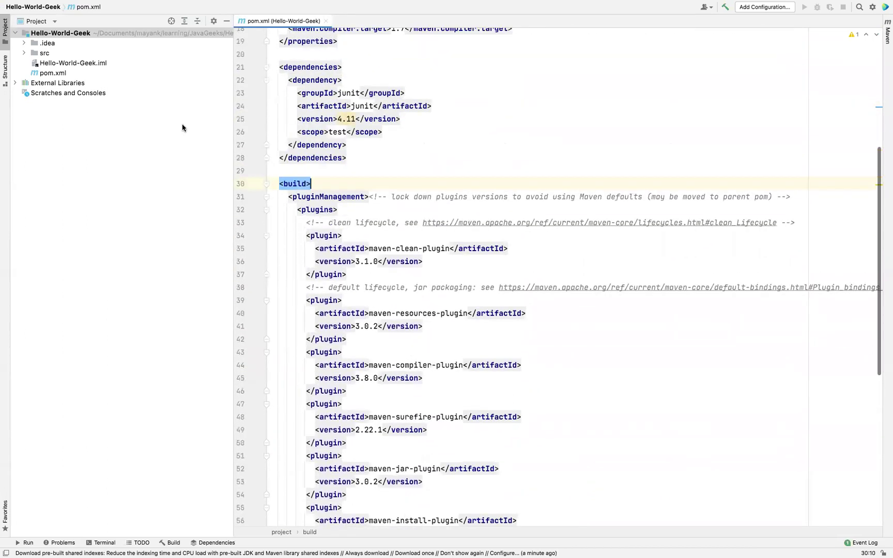
Step: Expand the src folder's main and test directories in the project tree down to their Java classes
{"action": "left_click", "coordinate": [24, 53]}
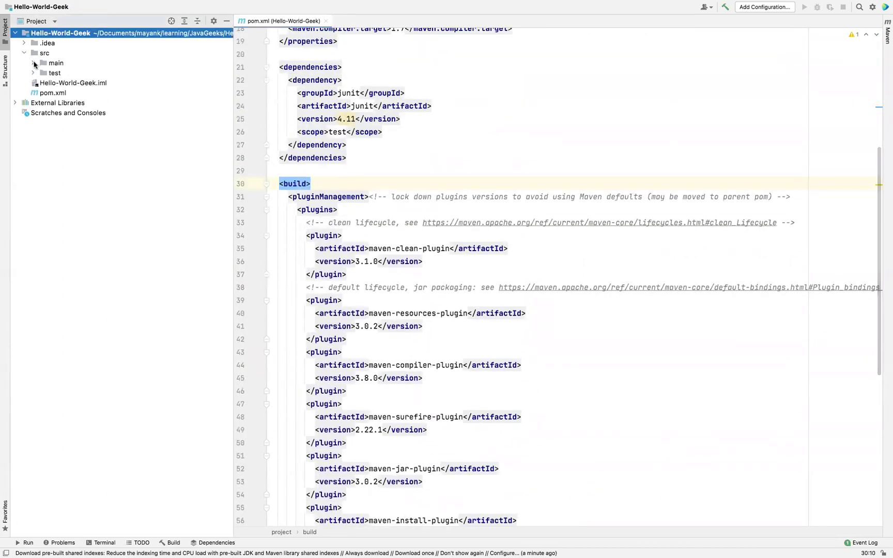
{"action": "left_click", "coordinate": [34, 63]}
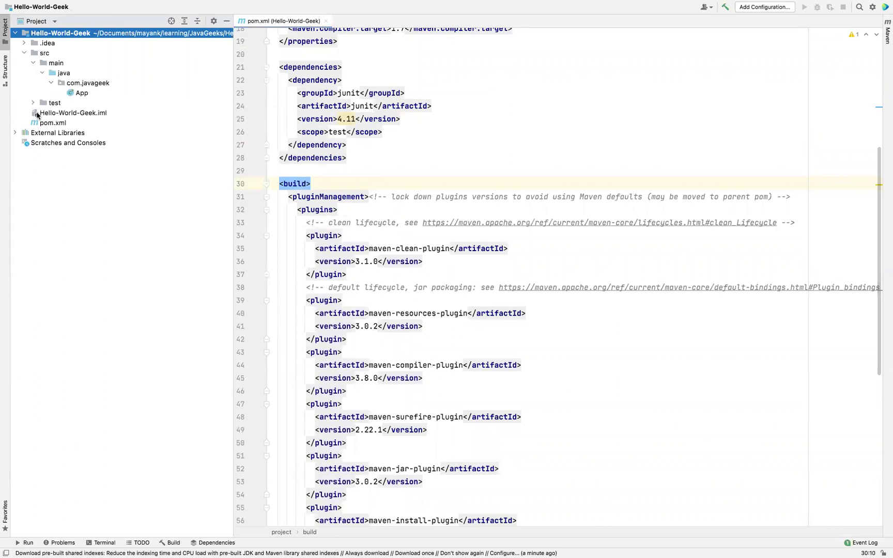
{"action": "left_click", "coordinate": [33, 102]}
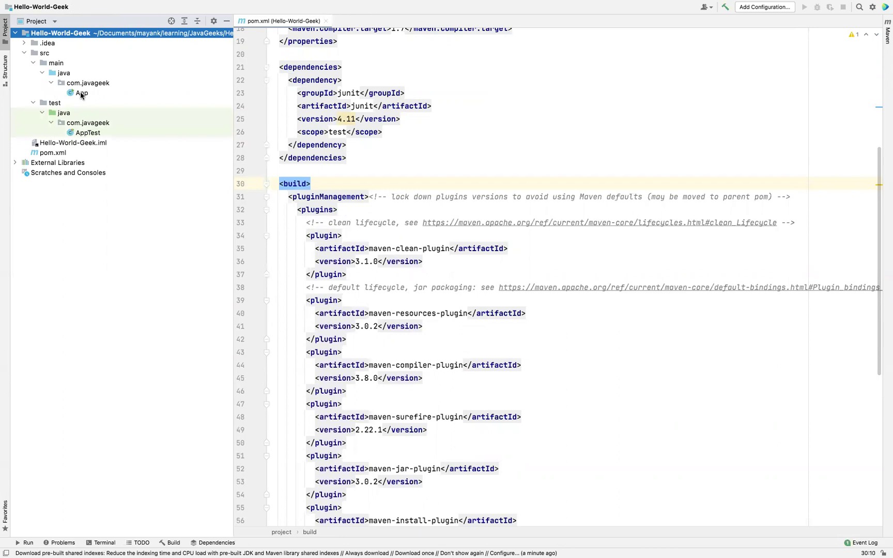
Step: Open the App class from the com.javageek package under main and run its main method
{"action": "double_click", "coordinate": [81, 94]}
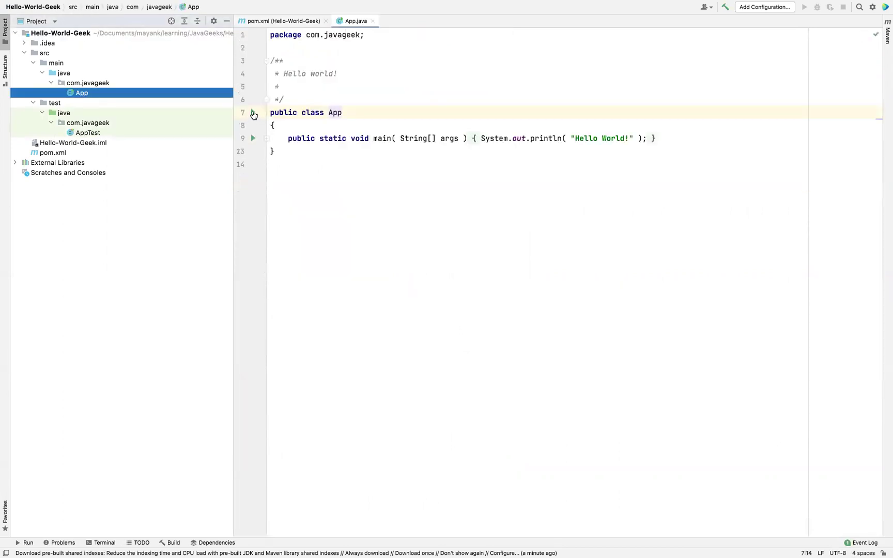
{"action": "left_click", "coordinate": [253, 113]}
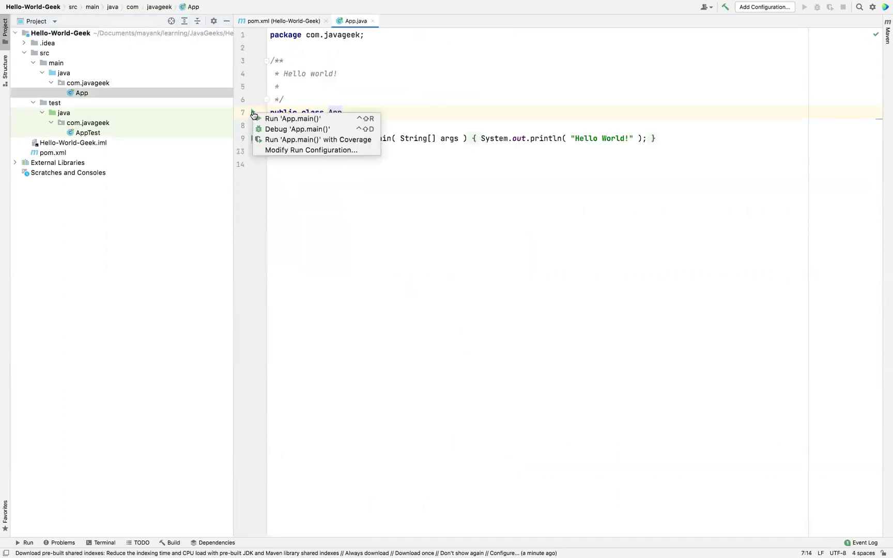
{"action": "left_click", "coordinate": [303, 119]}
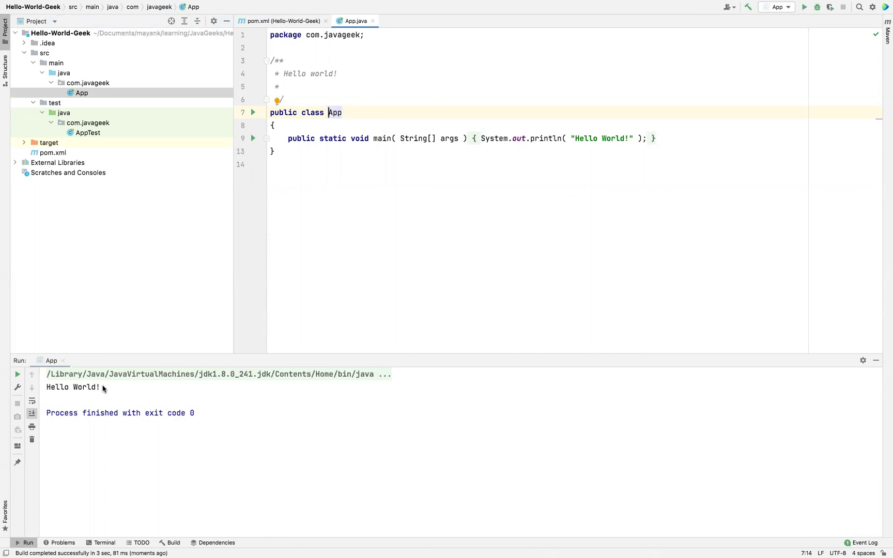
{"action": "mouse_move", "coordinate": [440, 29]}
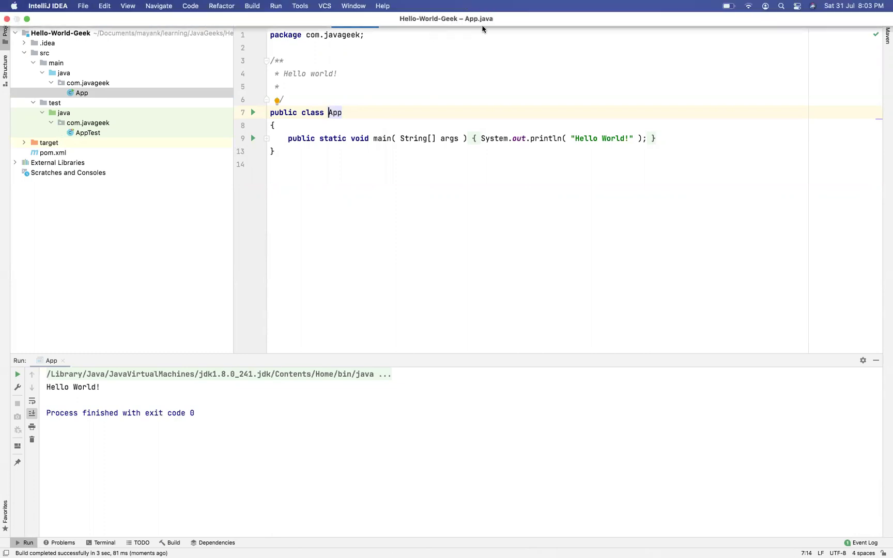